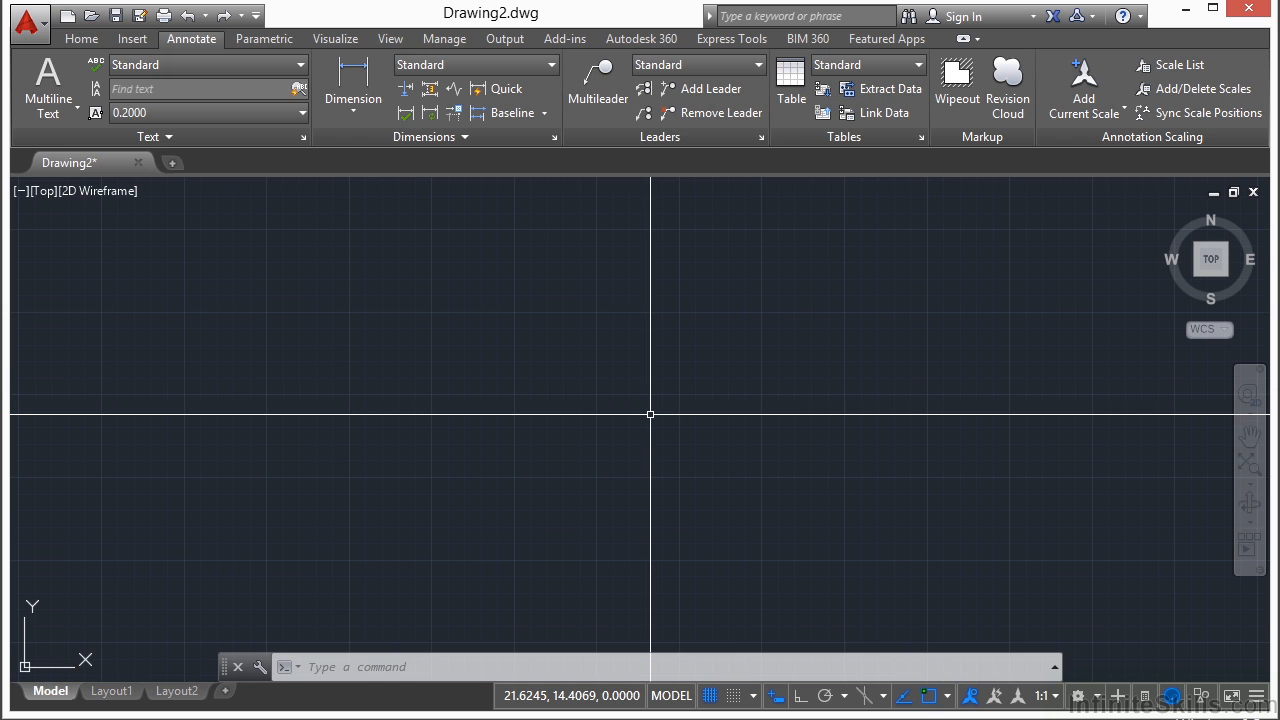
- Draw a rectangle freehand in the left half of the empty drawing area
{"action": "type", "text": "rec"}
{"action": "key", "text": "Return"}
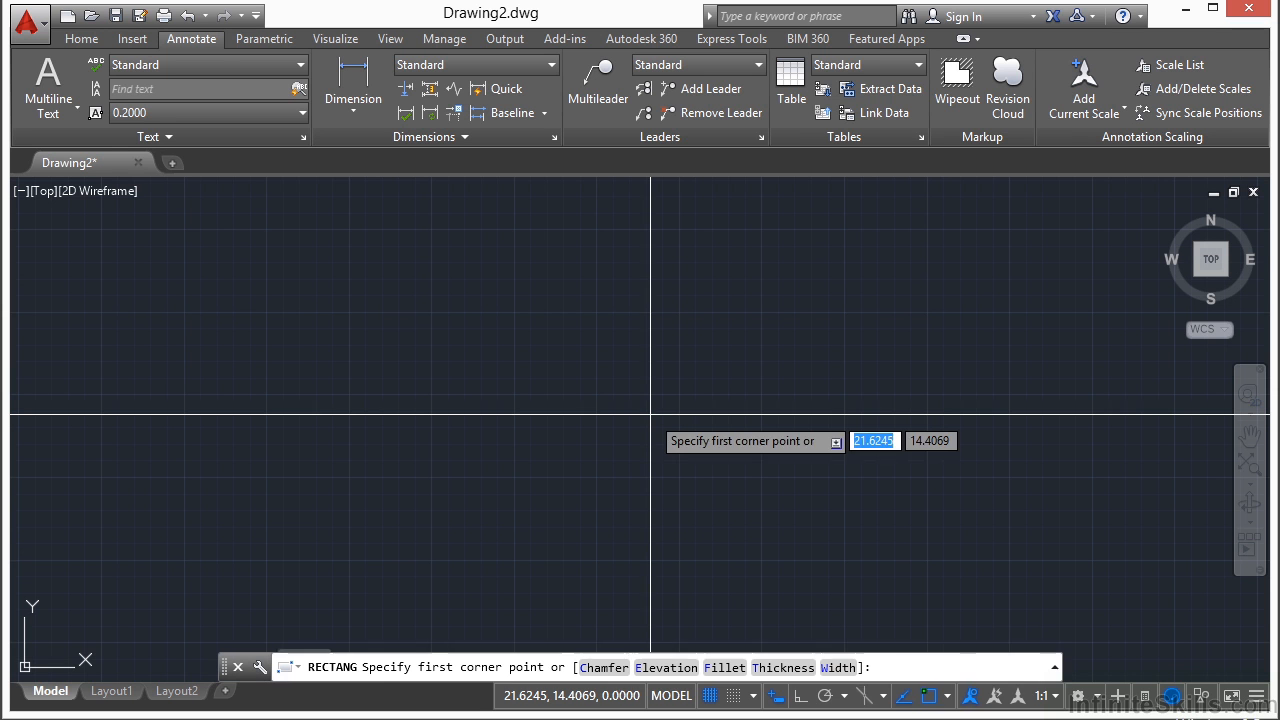
{"action": "left_click", "coordinate": [359, 281]}
{"action": "left_click", "coordinate": [553, 410]}
- Draw a circle inside the rectangle, slightly right of and above its middle
{"action": "type", "text": "c"}
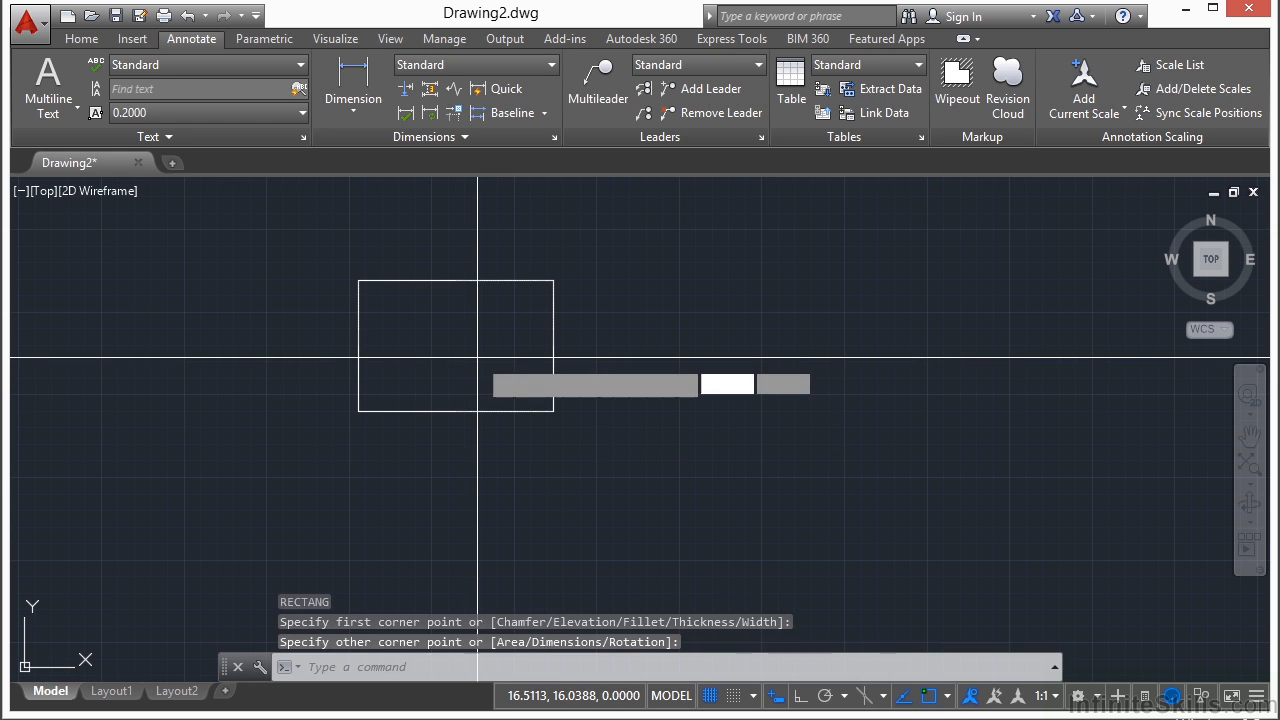
{"action": "key", "text": "Return"}
{"action": "left_click", "coordinate": [471, 342]}
{"action": "left_click", "coordinate": [505, 348]}
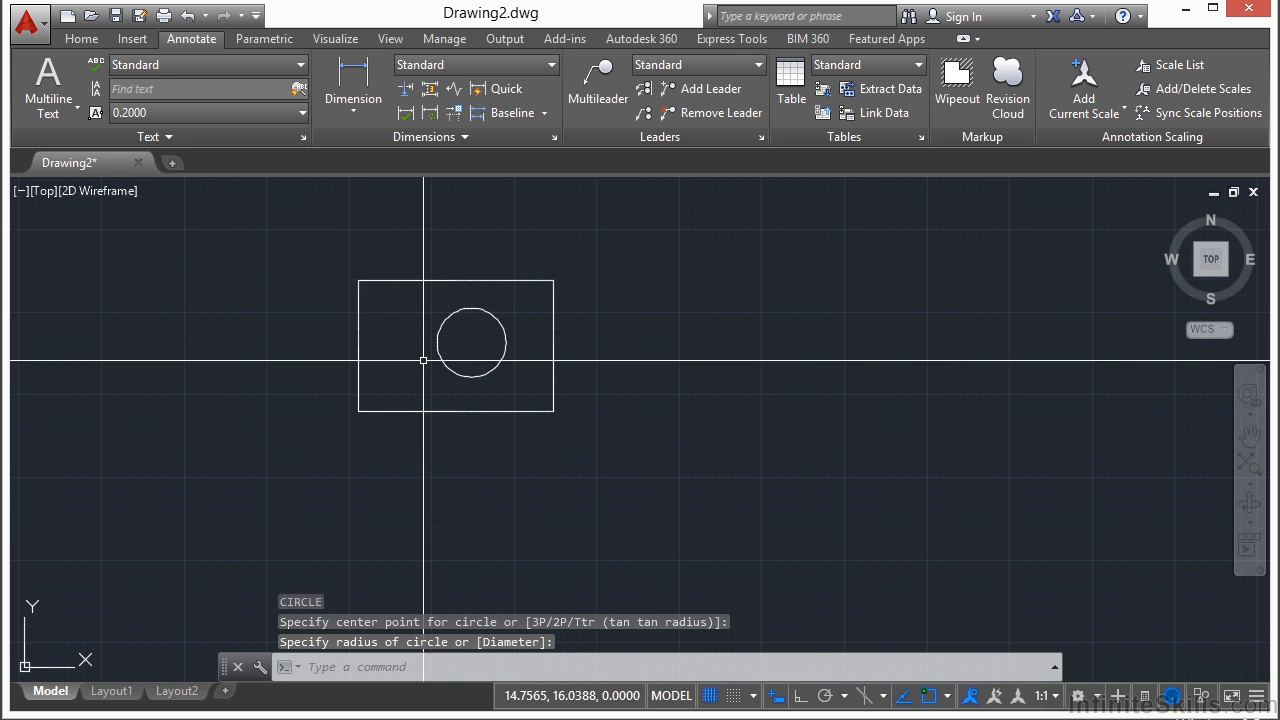
- Draw a four-sided wipeout that covers the circle and the upper-right part of the rectangle
{"action": "scroll", "coordinate": [456, 341], "scroll_direction": "up", "scroll_amount": 1}
{"action": "middle_click_drag", "start_coordinate": [477, 340], "coordinate": [409, 360]}
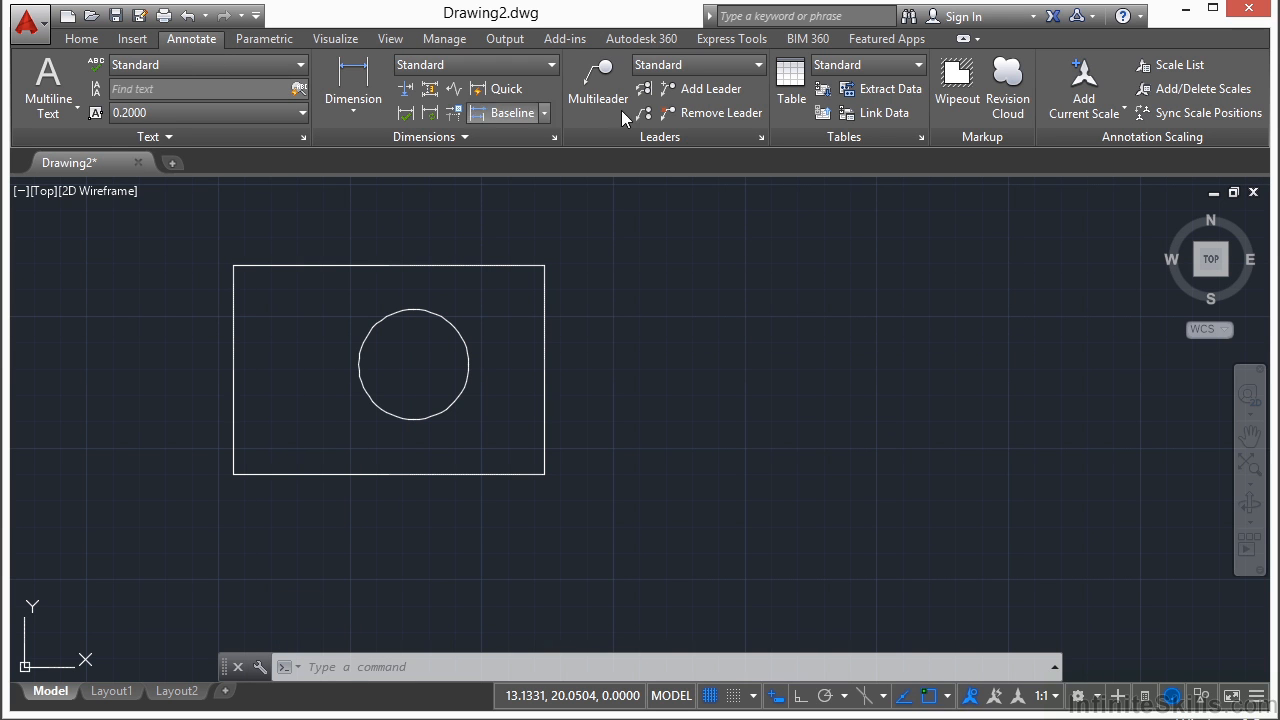
{"action": "left_click", "coordinate": [957, 97]}
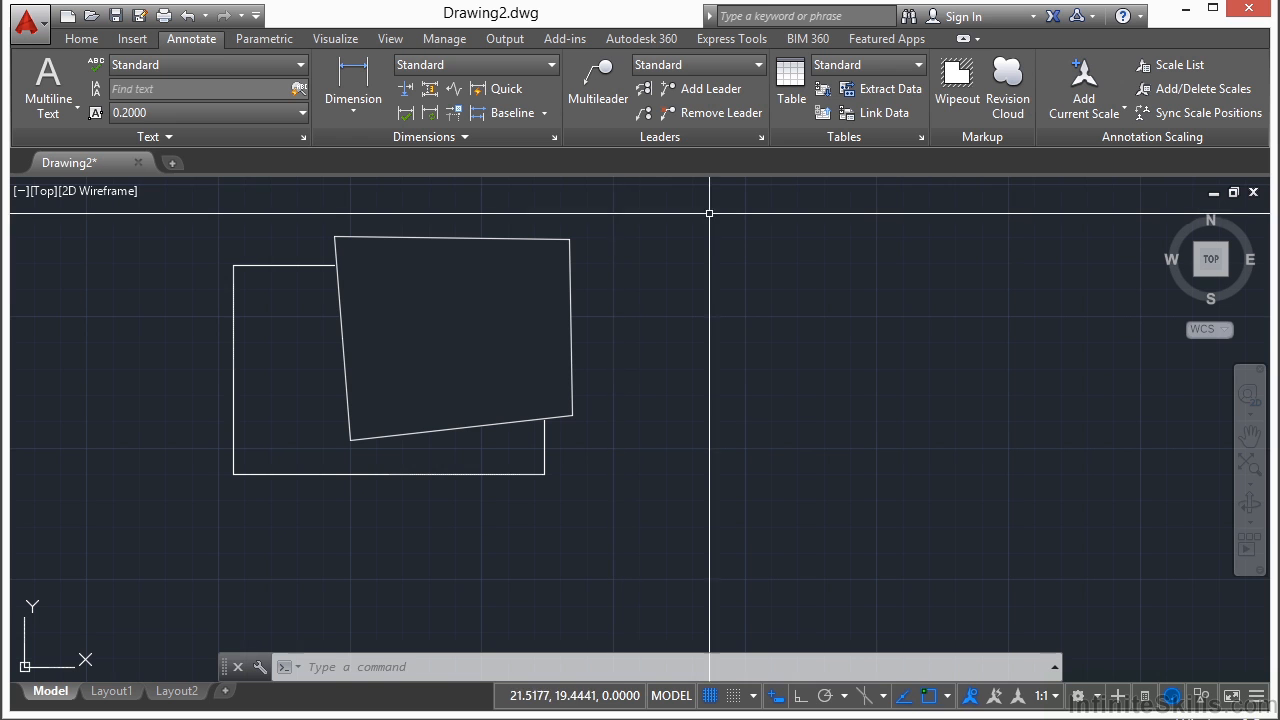
- Draw an irregular eight-point wipeout with a notch on its left side in the empty area right of the rectangle
{"action": "left_click", "coordinate": [957, 97]}
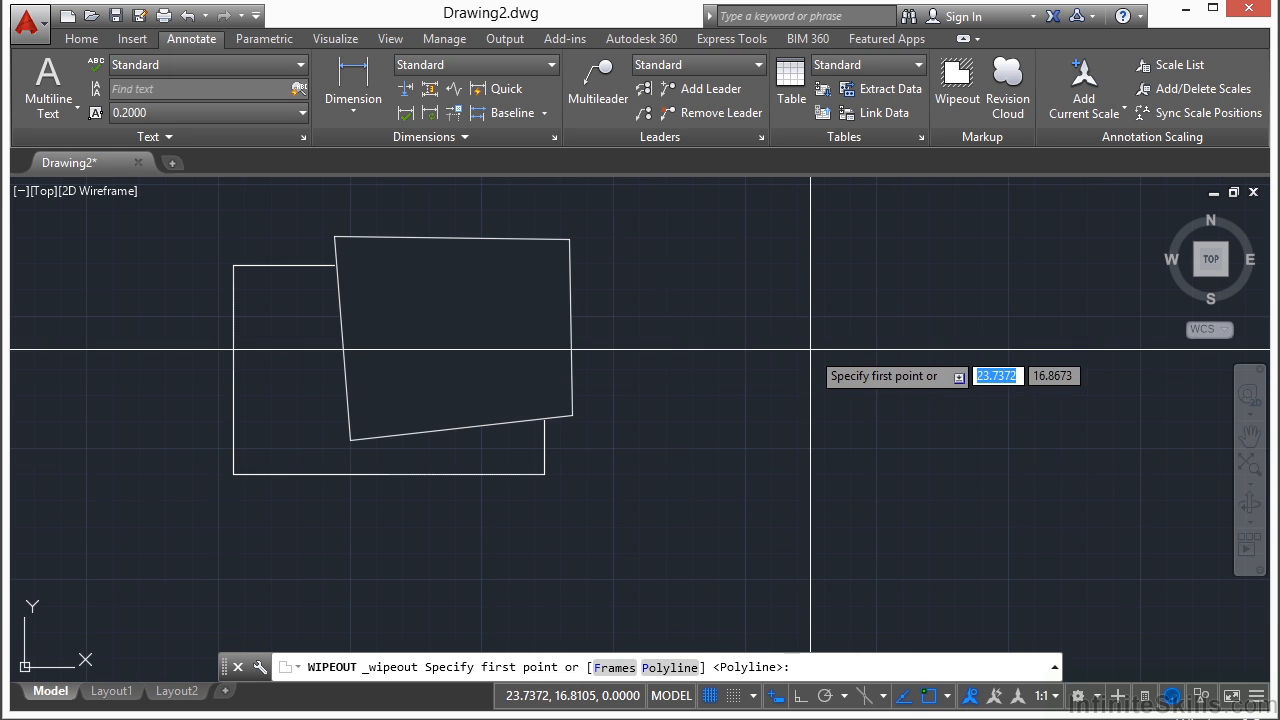
{"action": "left_click", "coordinate": [803, 305]}
{"action": "left_click", "coordinate": [764, 420]}
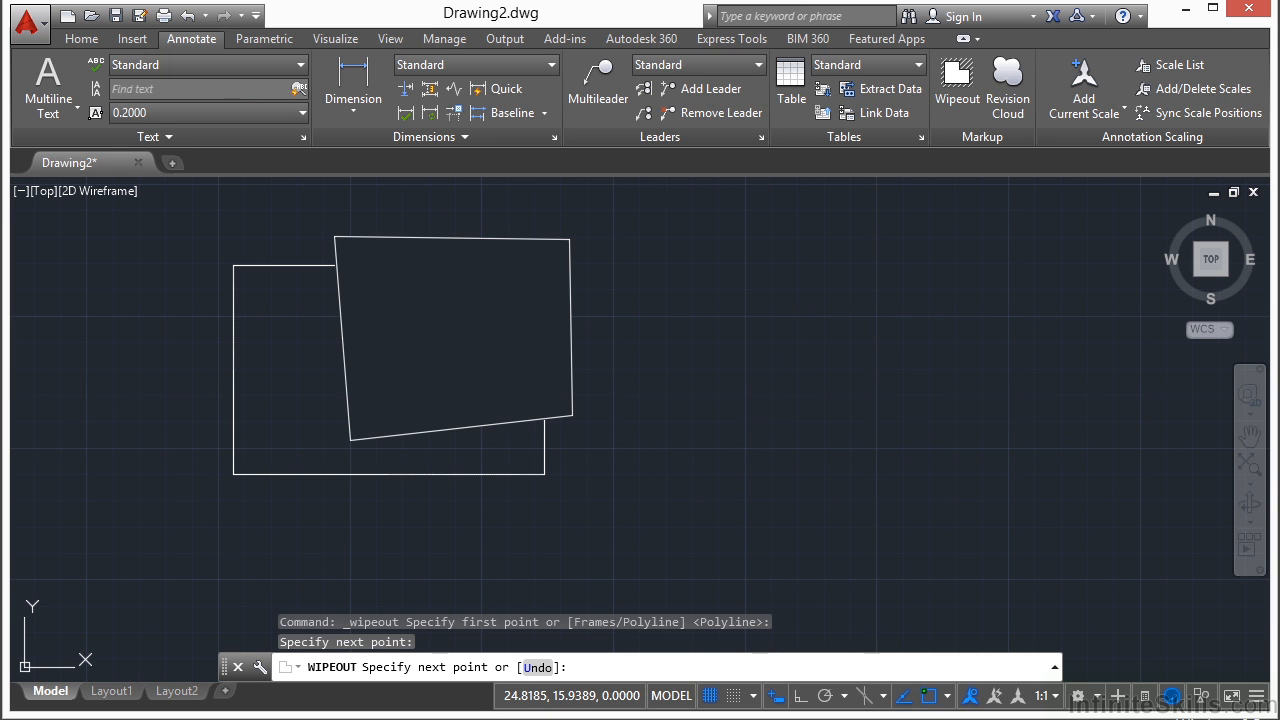
{"action": "left_click", "coordinate": [867, 399]}
{"action": "left_click", "coordinate": [954, 368]}
{"action": "left_click", "coordinate": [972, 295]}
{"action": "left_click", "coordinate": [912, 244]}
{"action": "left_click", "coordinate": [787, 244]}
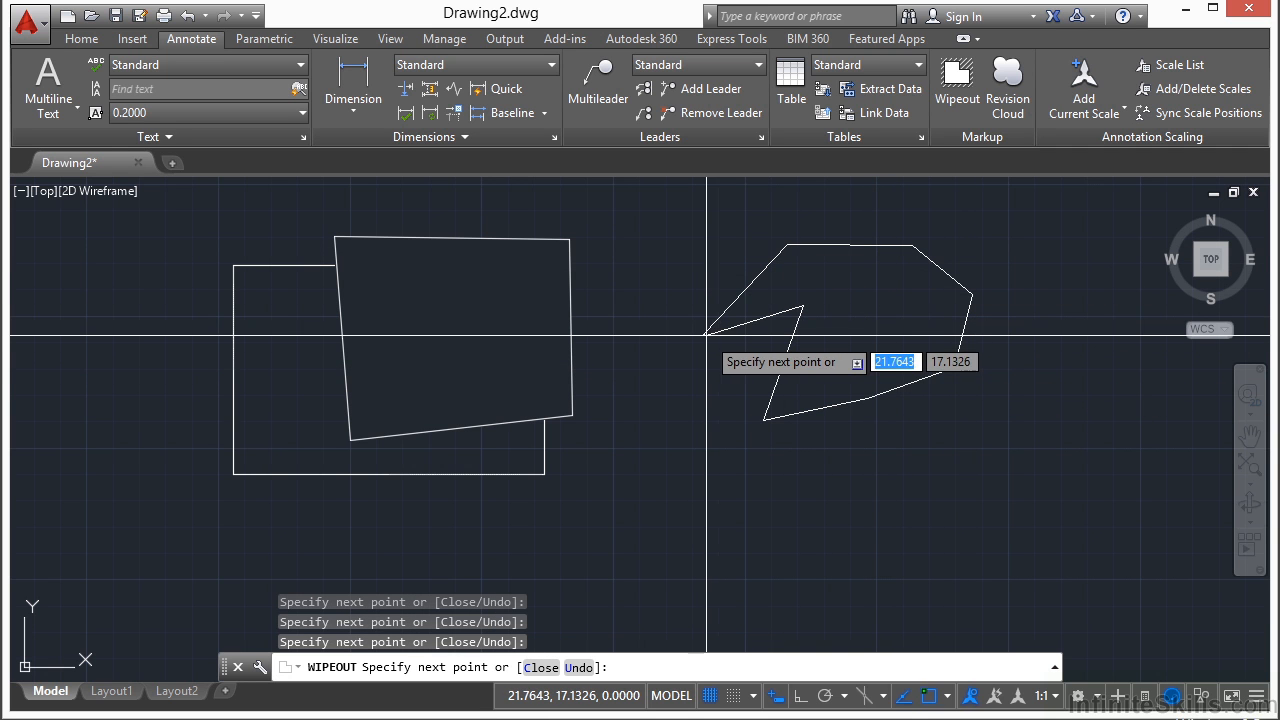
{"action": "key", "text": "Return"}
- Erase the irregular eight-point wipeout on the right
{"action": "left_click", "coordinate": [779, 354]}
{"action": "left_click", "coordinate": [760, 382]}
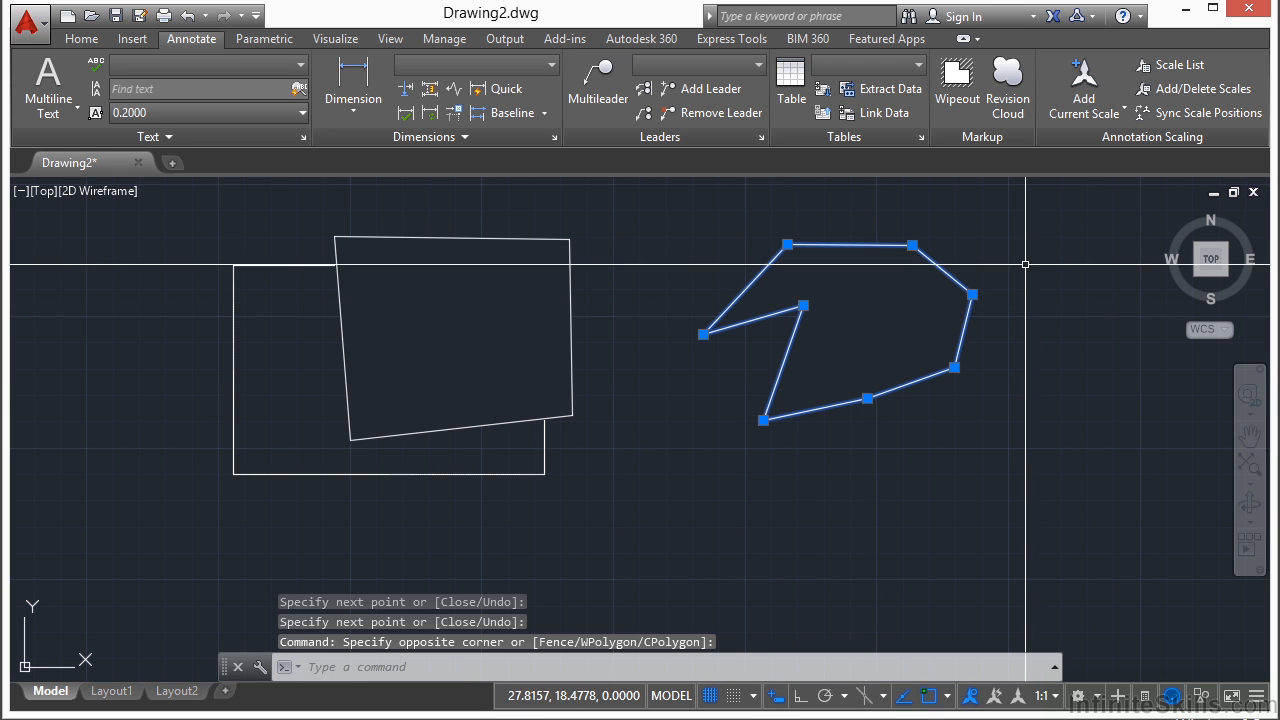
{"action": "right_click", "coordinate": [940, 434]}
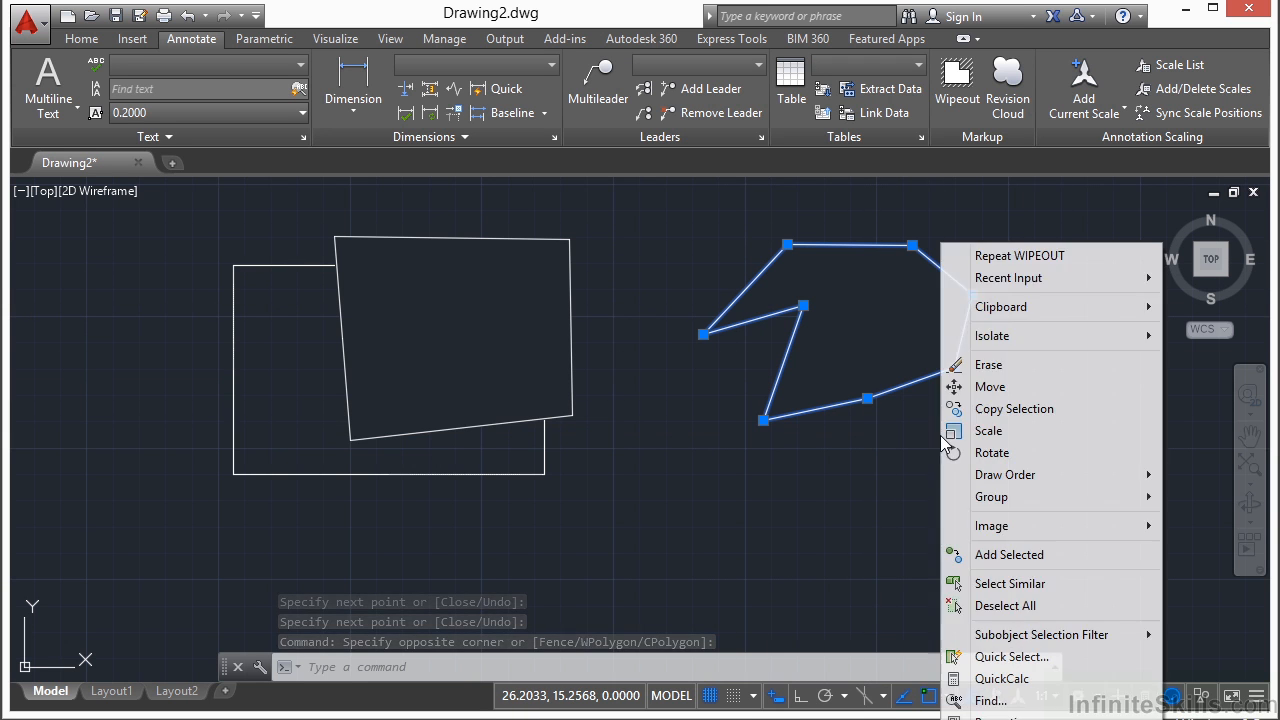
{"action": "left_click", "coordinate": [988, 364]}
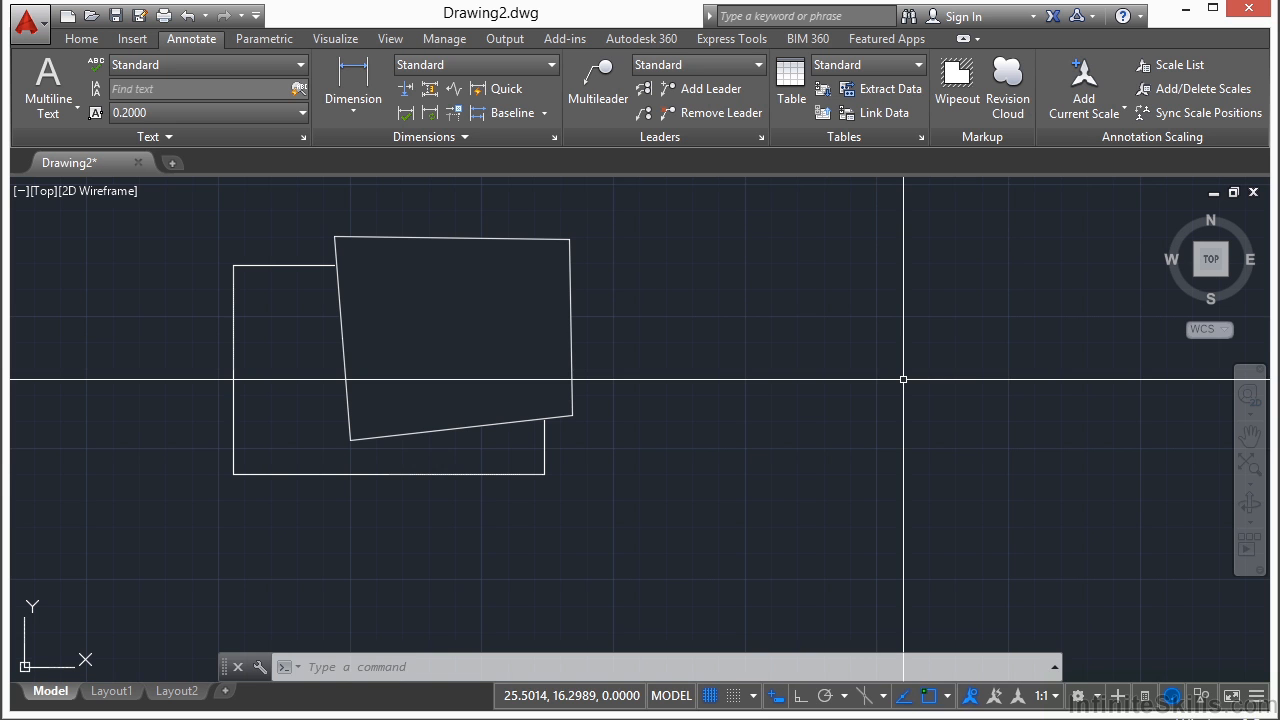
- Draw a closed four-sided polyline with a slanted left side and sloping top in the empty area right of the rectangle
{"action": "type", "text": "pl"}
{"action": "key", "text": "Return"}
{"action": "left_click", "coordinate": [806, 328]}
{"action": "left_click", "coordinate": [759, 462]}
{"action": "left_click", "coordinate": [1013, 462]}
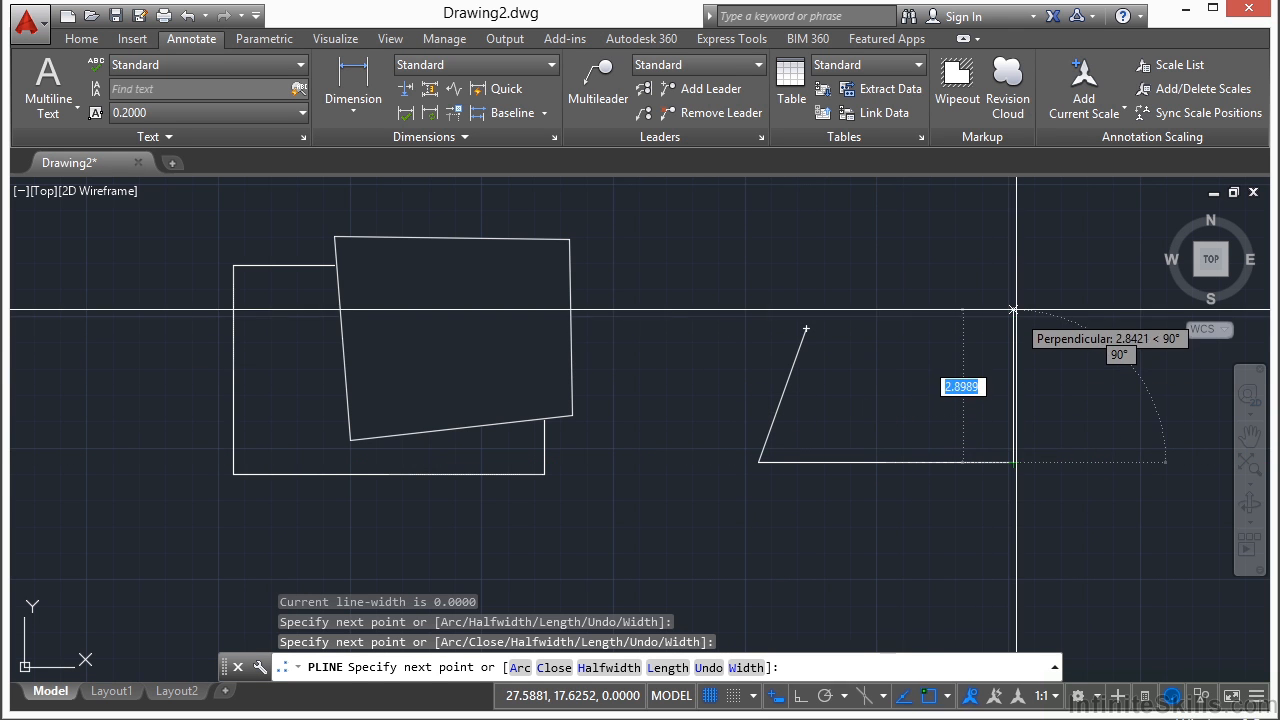
{"action": "left_click", "coordinate": [1013, 310]}
{"action": "type", "text": "cl"}
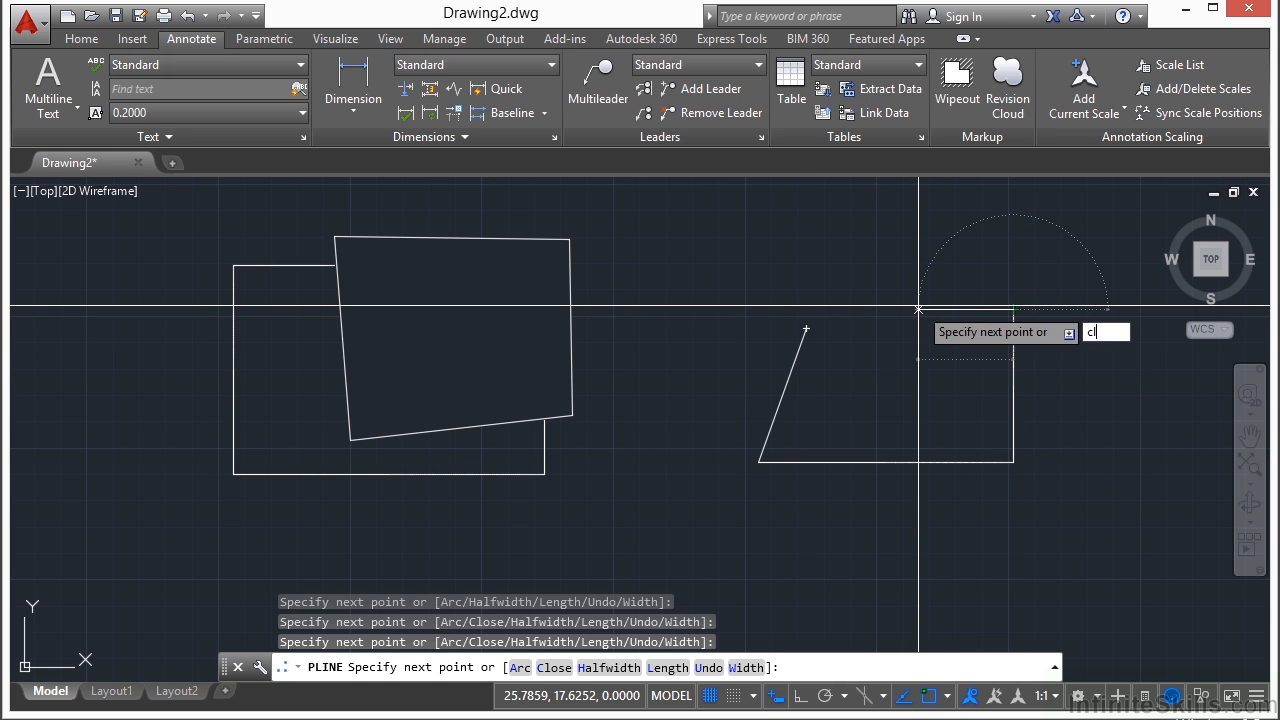
{"action": "key", "text": "Return"}
- Create a wipeout from the closed four-sided polyline with the Polyline option, erasing the source polyline
{"action": "left_click", "coordinate": [957, 80]}
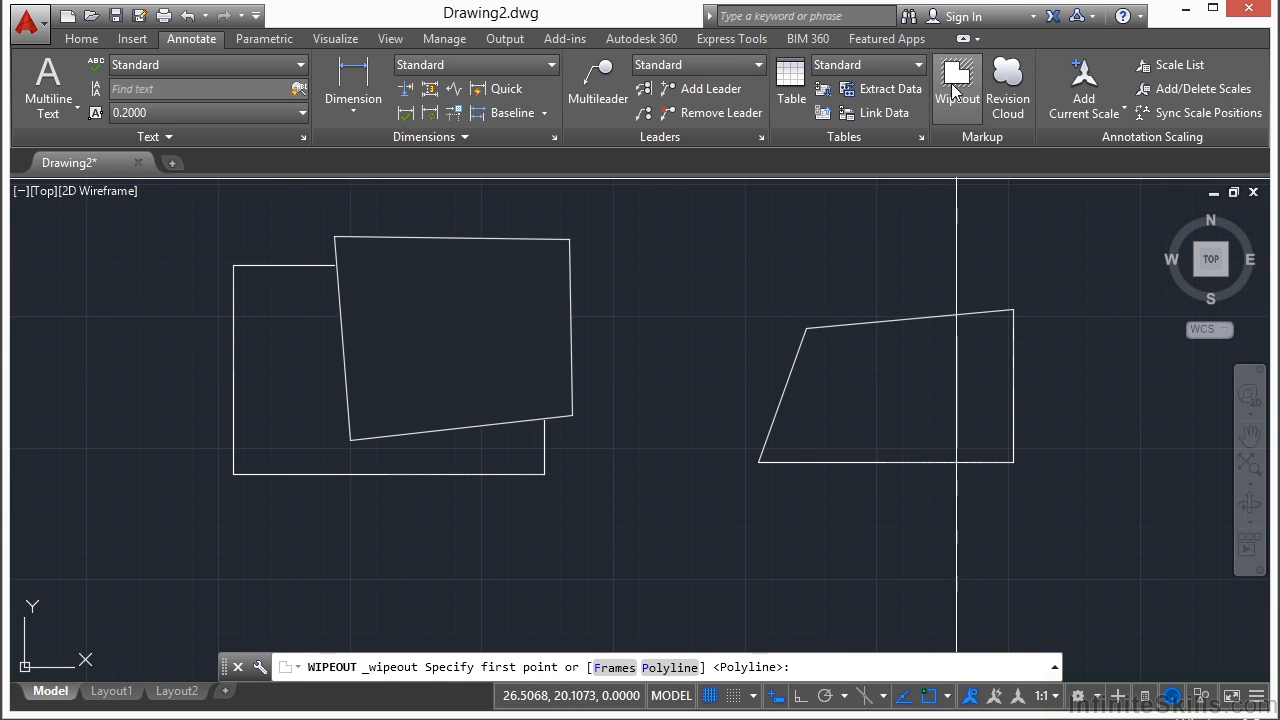
{"action": "type", "text": "p"}
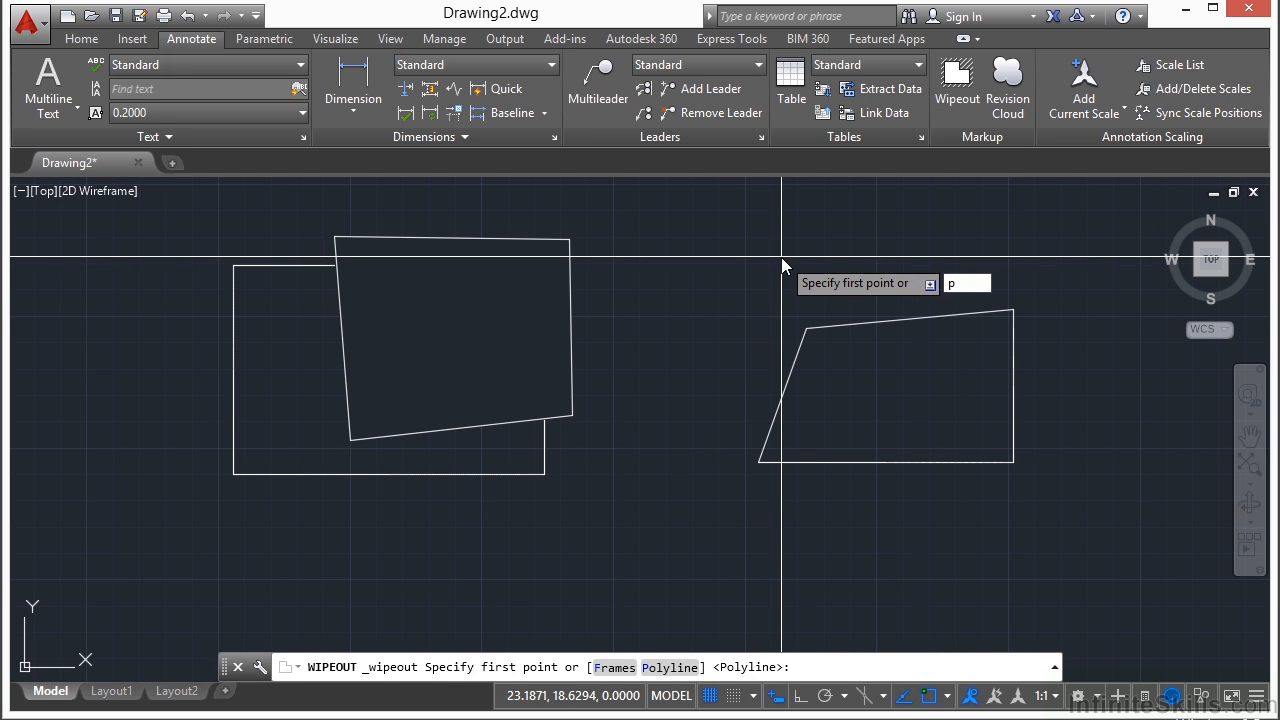
{"action": "key", "text": "Return"}
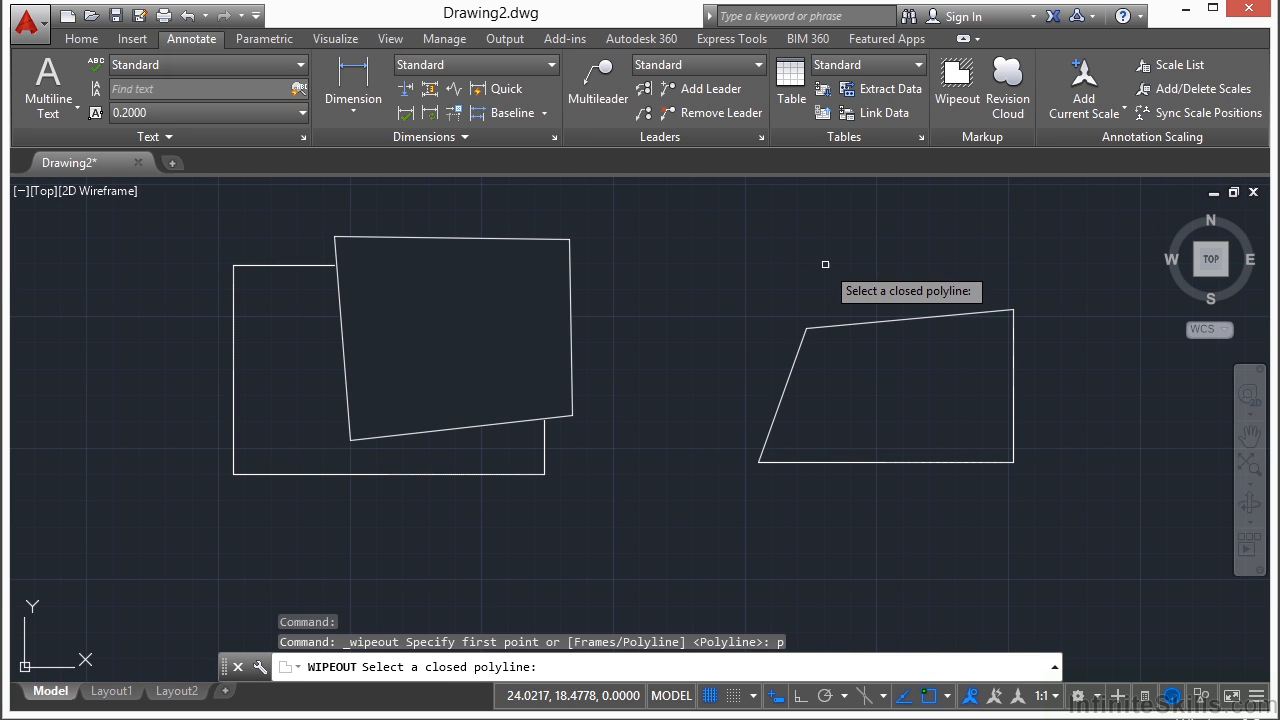
{"action": "left_click", "coordinate": [863, 321]}
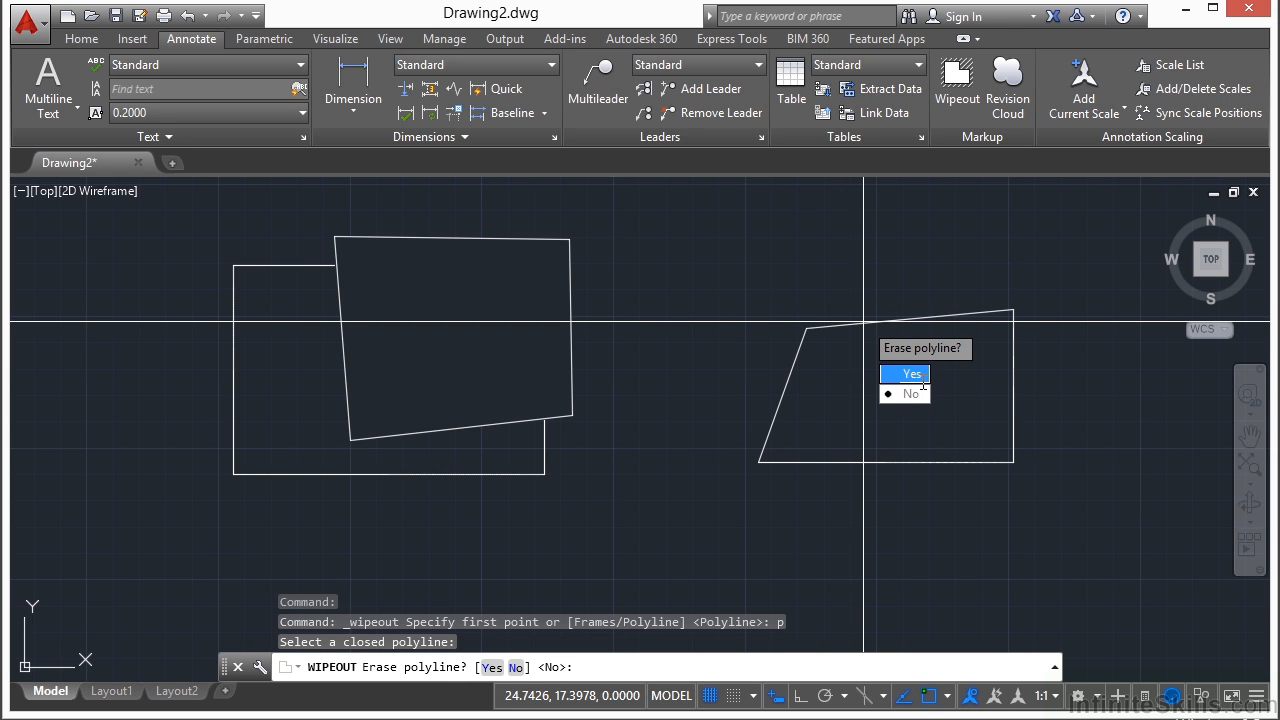
{"action": "left_click", "coordinate": [912, 375]}
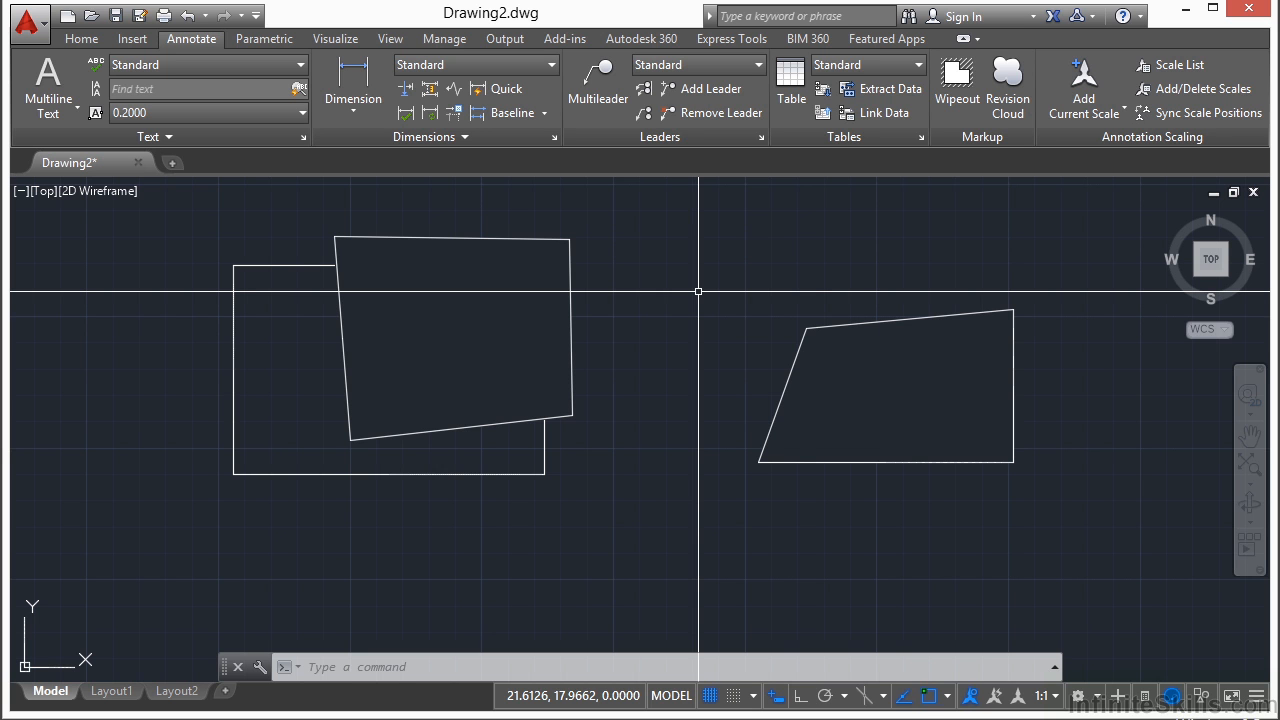
- Set the wipeout frame mode to OFF
{"action": "left_click", "coordinate": [957, 82]}
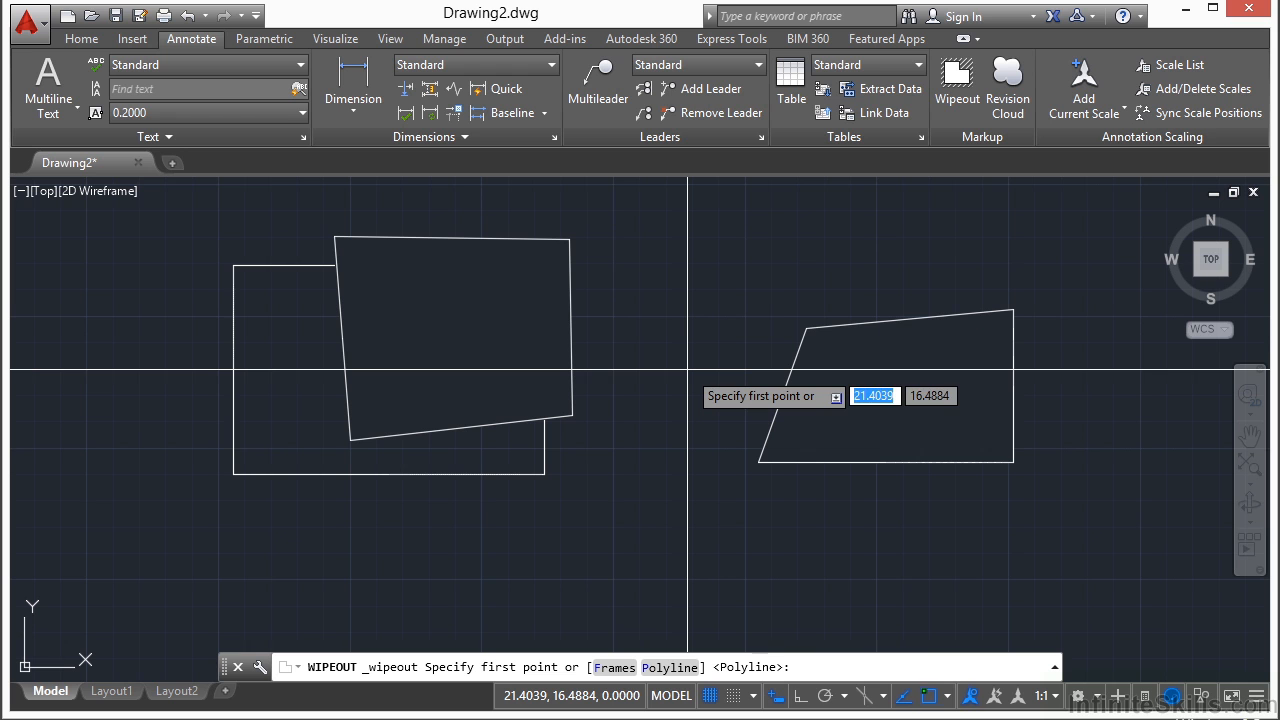
{"action": "type", "text": "f"}
{"action": "key", "text": "Return"}
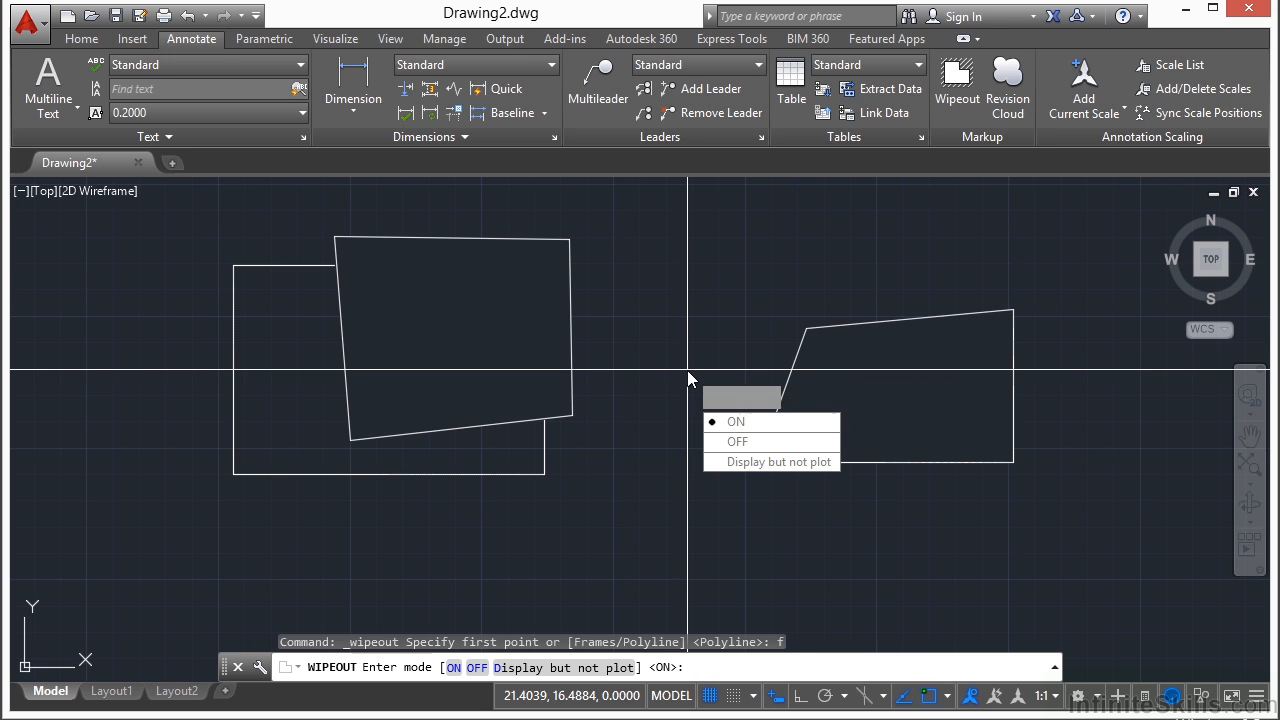
{"action": "left_click", "coordinate": [760, 441]}
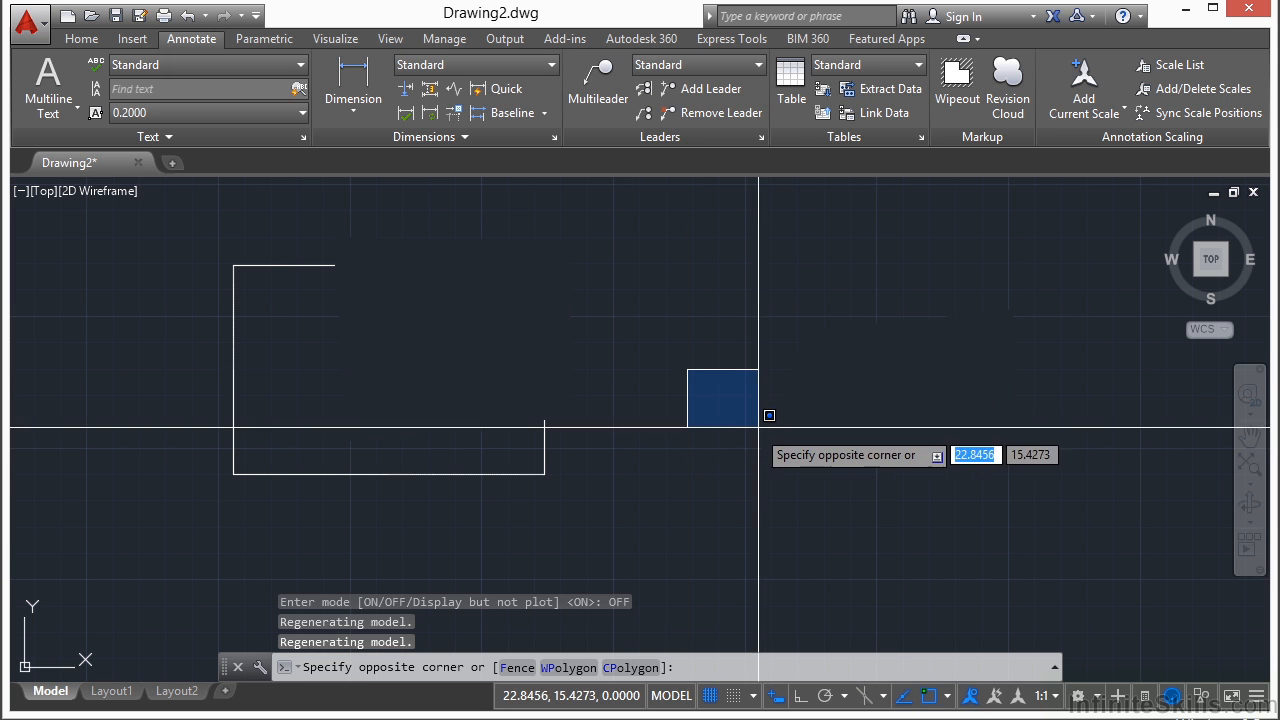
{"action": "left_click", "coordinate": [689, 418]}
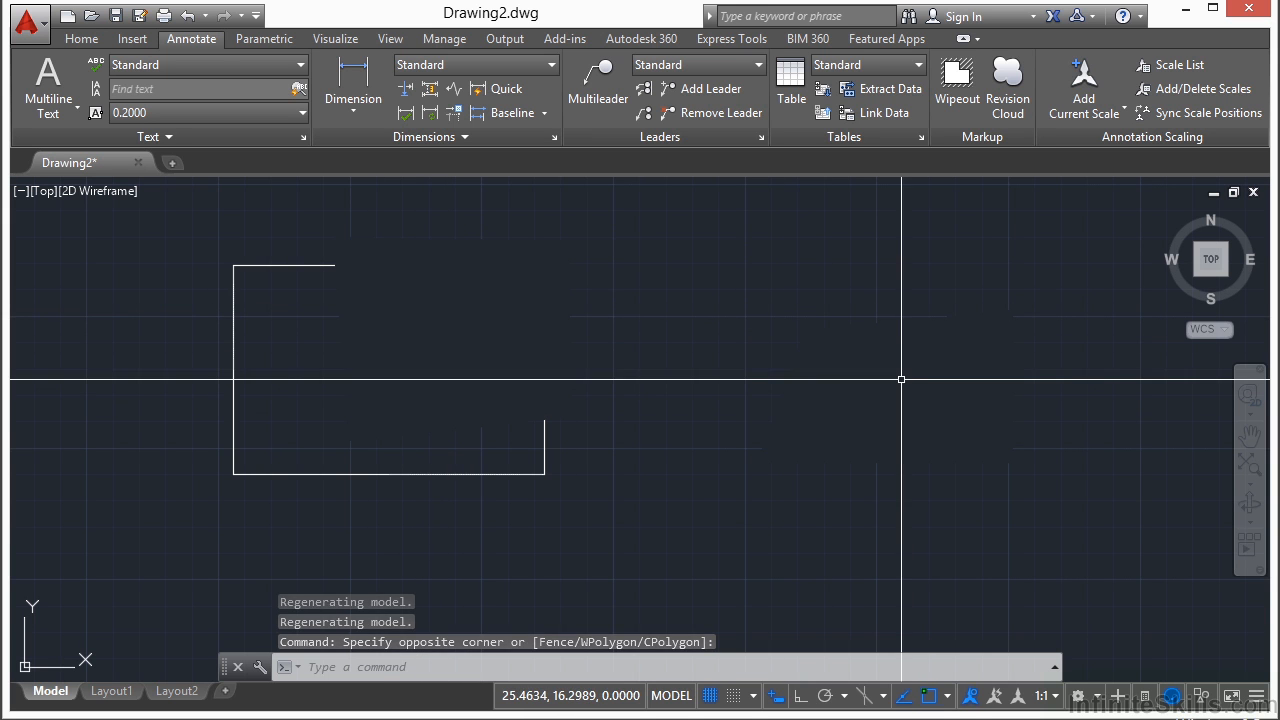
- Set the wipeout frame mode to Display but not plot
{"action": "key", "text": "Return"}
{"action": "type", "text": "f"}
{"action": "key", "text": "Return"}
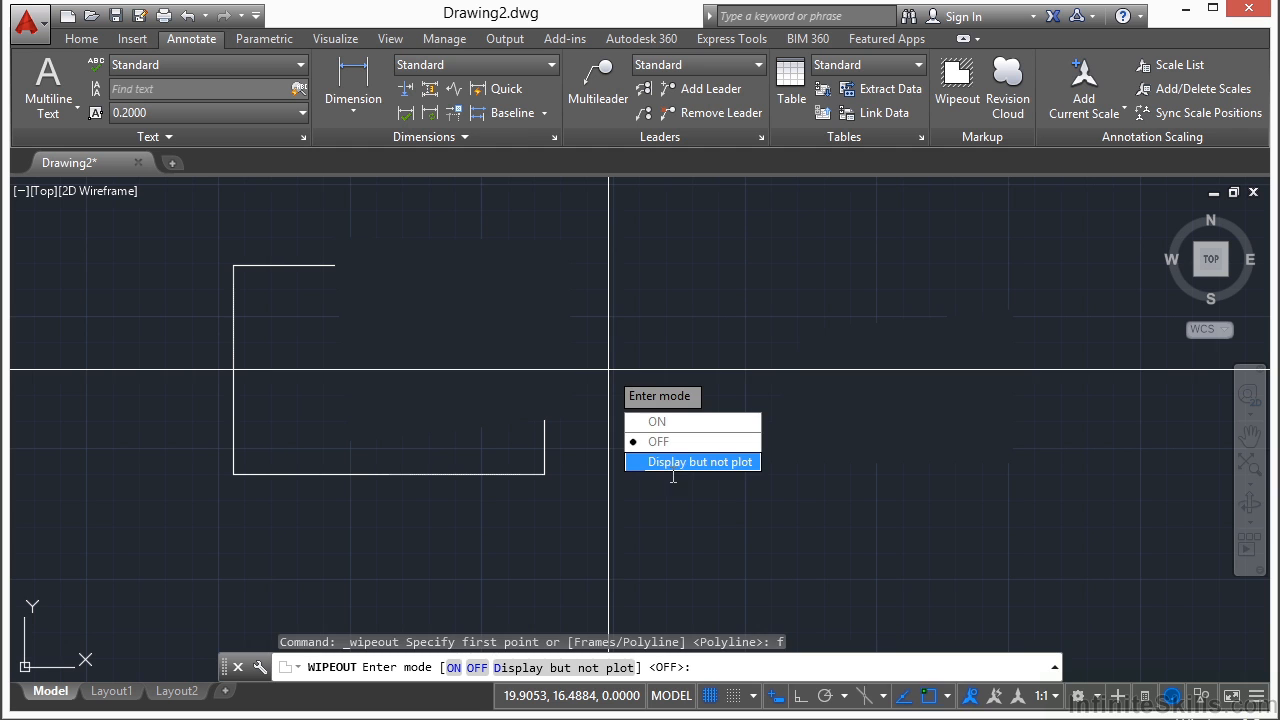
{"action": "left_click", "coordinate": [663, 465]}
{"action": "left_click", "coordinate": [612, 364]}
{"action": "key", "text": "Escape"}
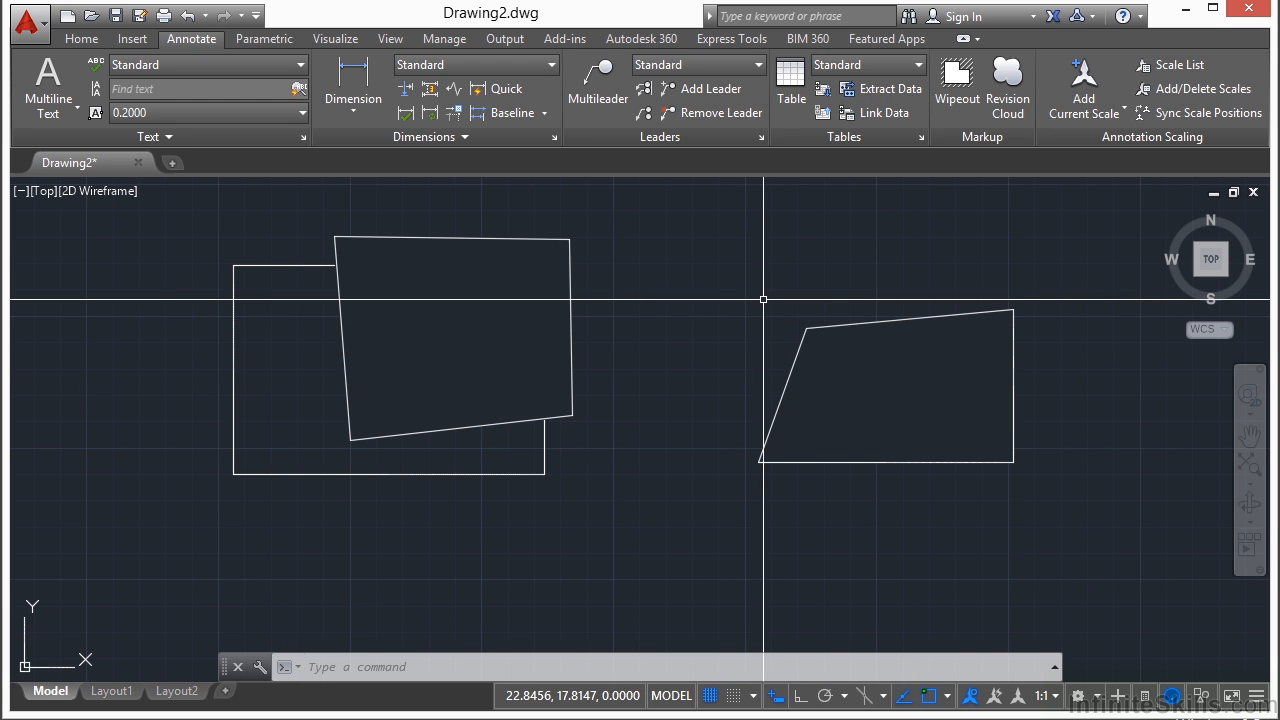
- Switch the wipeout frames back to OFF with the WIPEOUT command
{"action": "type", "text": "wipeout"}
{"action": "key", "text": "Return"}
{"action": "type", "text": "f"}
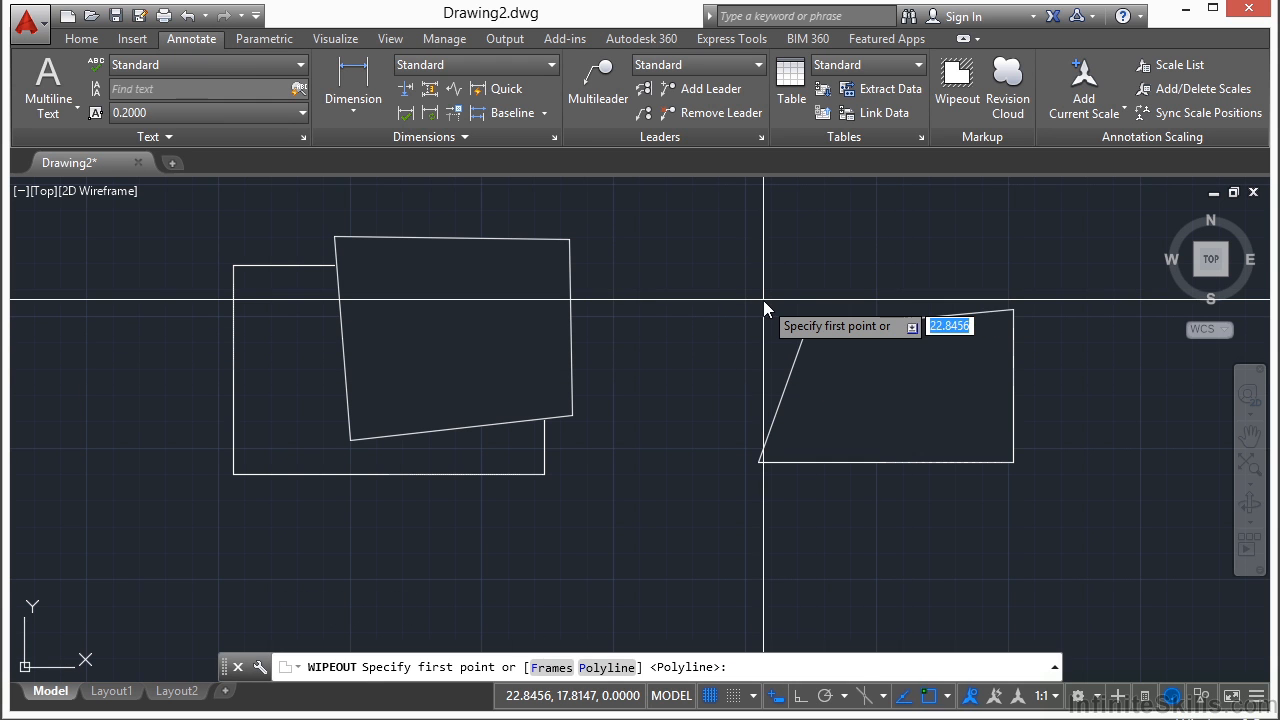
{"action": "key", "text": "Return"}
{"action": "type", "text": "off"}
{"action": "key", "text": "Return"}
- Reshape the right-hand hidden wipeout by stretching its upper-left corner up and outward and its lower-left corner inward
{"action": "left_click", "coordinate": [891, 319]}
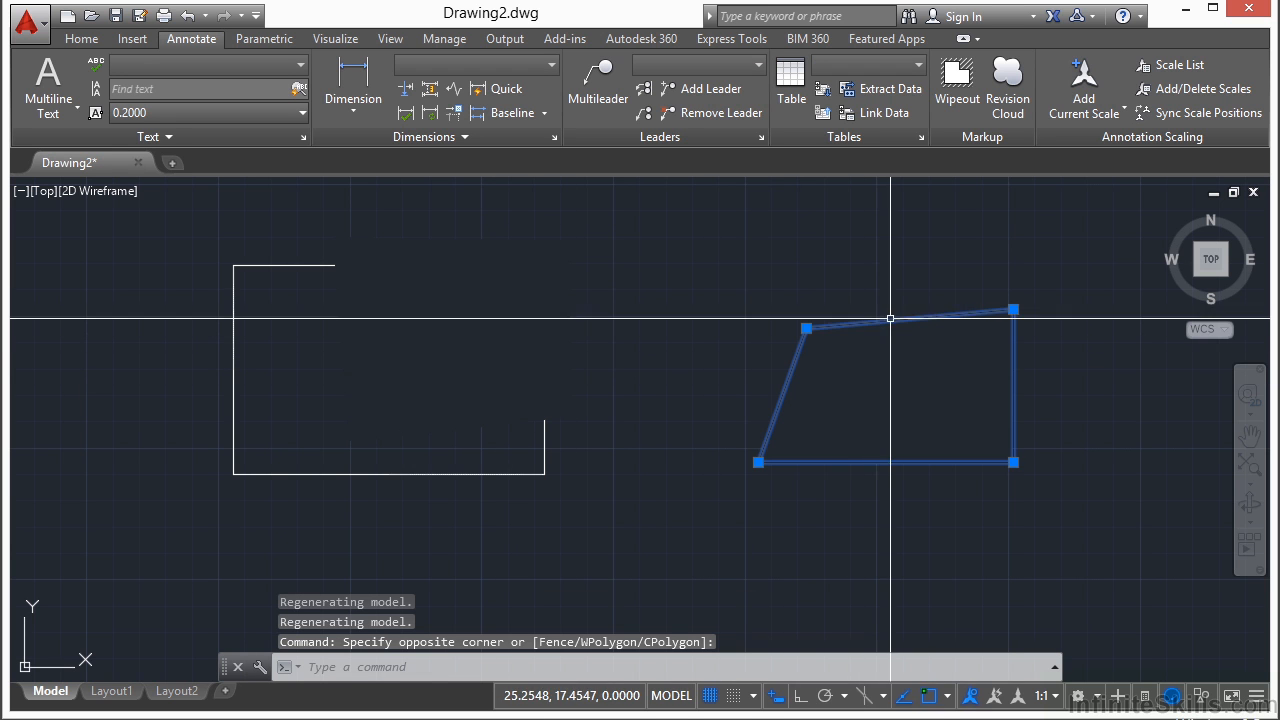
{"action": "left_click", "coordinate": [806, 327]}
{"action": "left_click", "coordinate": [759, 287]}
{"action": "left_click", "coordinate": [759, 462]}
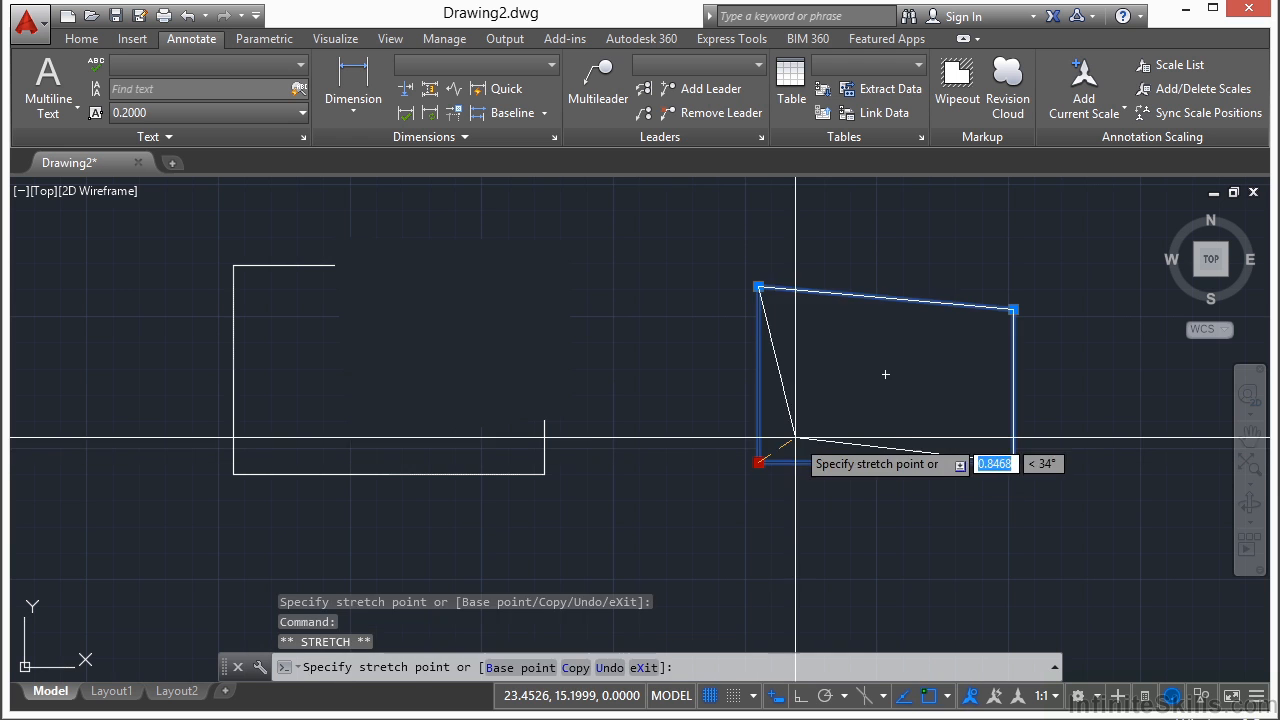
{"action": "left_click", "coordinate": [797, 436]}
{"action": "left_click", "coordinate": [546, 366]}
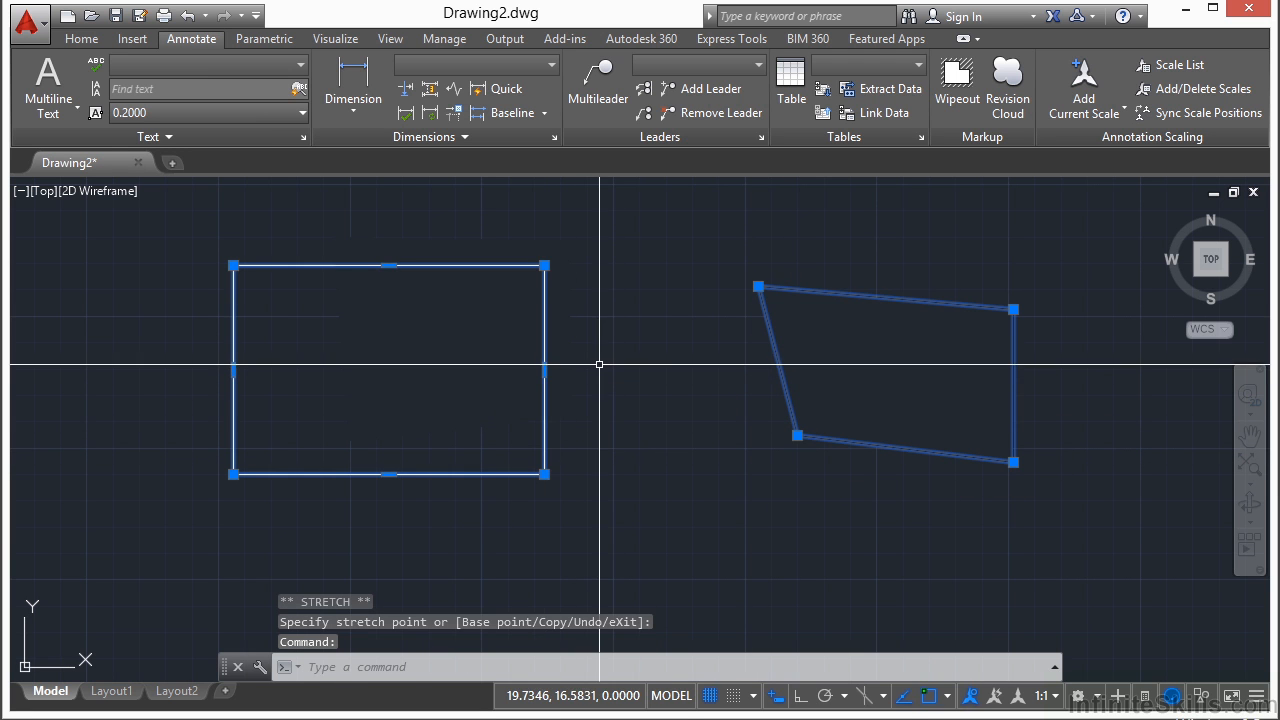
{"action": "key", "text": "Escape"}
{"action": "key", "text": "Escape"}
- Turn off the grid display in the drawing area
{"action": "scroll", "coordinate": [733, 571], "scroll_direction": "down", "scroll_amount": 2}
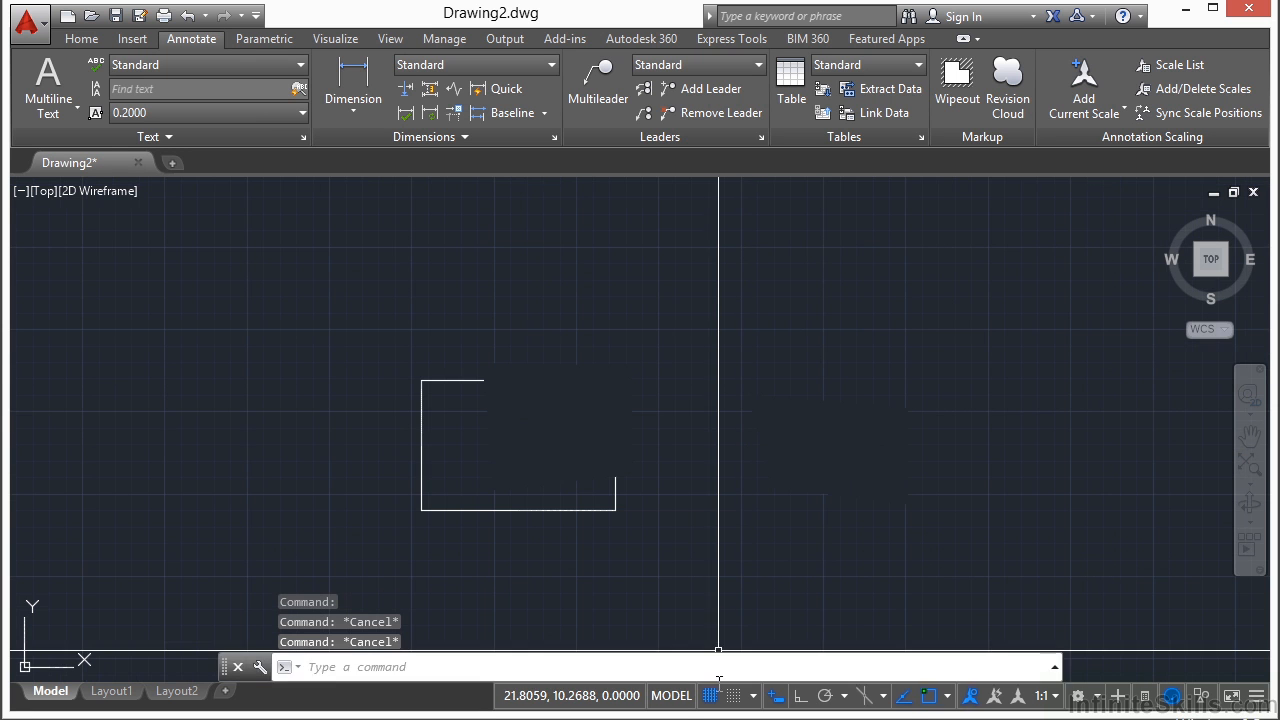
{"action": "left_click", "coordinate": [710, 695]}
{"action": "mouse_move", "coordinate": [686, 406]}
{"action": "middle_mouse_down"}
{"action": "mouse_move", "coordinate": [700, 354]}
{"action": "mouse_move", "coordinate": [703, 394]}
{"action": "mouse_move", "coordinate": [618, 391]}
{"action": "mouse_move", "coordinate": [688, 386]}
{"action": "middle_mouse_up"}
{"action": "middle_click_drag", "start_coordinate": [773, 385], "coordinate": [628, 384]}
- Stretch the lower-left corner of the wipeout covering the circle to the circle's center
{"action": "left_click", "coordinate": [503, 343]}
{"action": "left_click", "coordinate": [483, 321]}
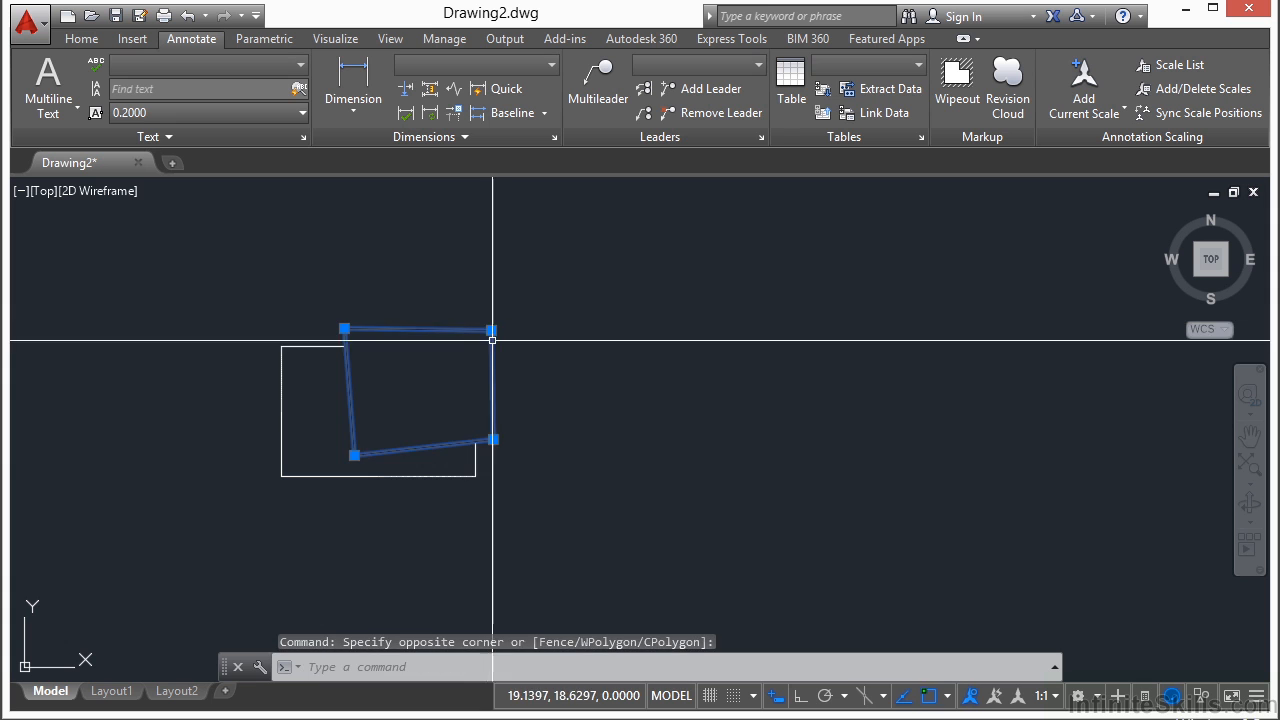
{"action": "left_click", "coordinate": [354, 455]}
{"action": "left_click", "coordinate": [394, 408]}
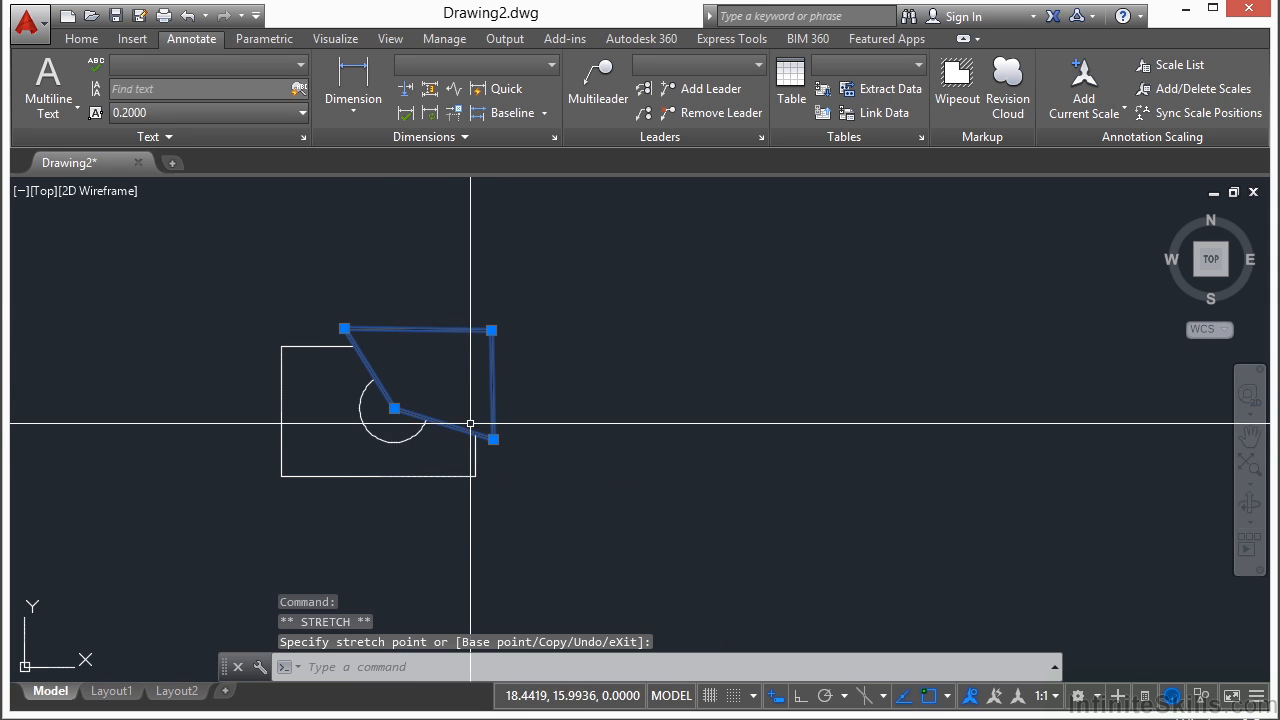
{"action": "key", "text": "Escape"}
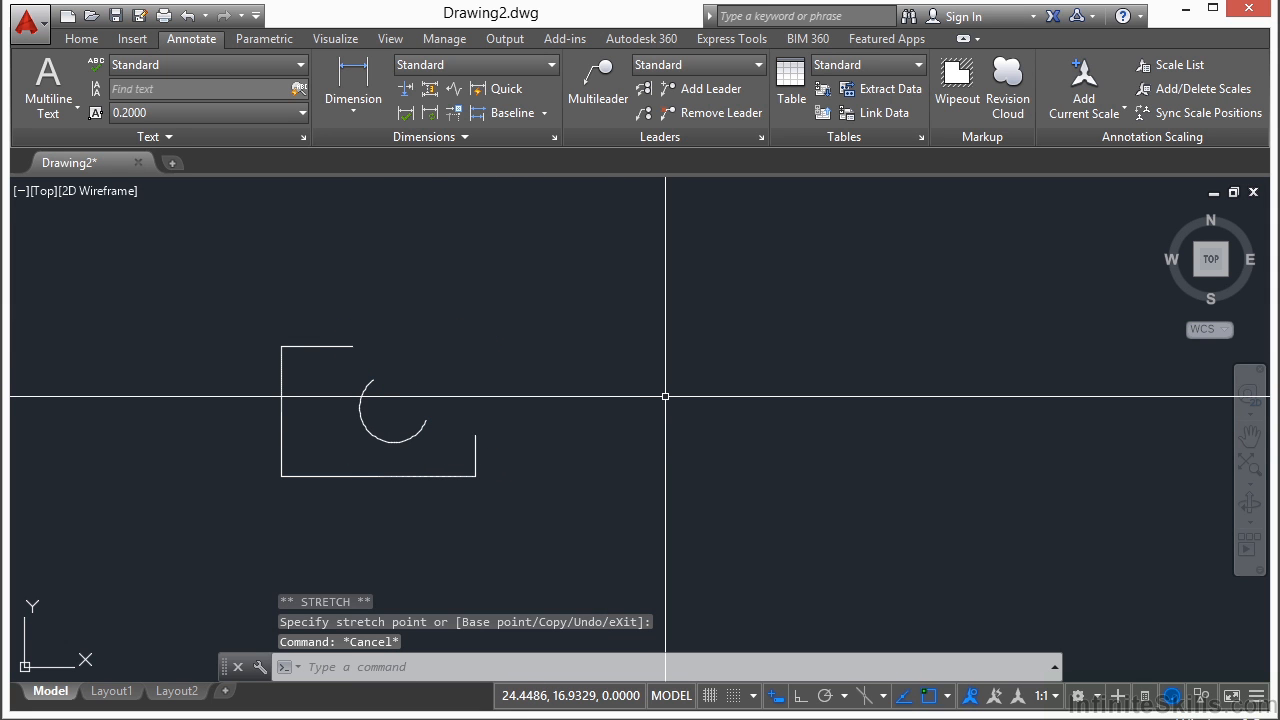
- Change the wipeout frame mode from OFF to Display but not plot
{"action": "left_click", "coordinate": [958, 82]}
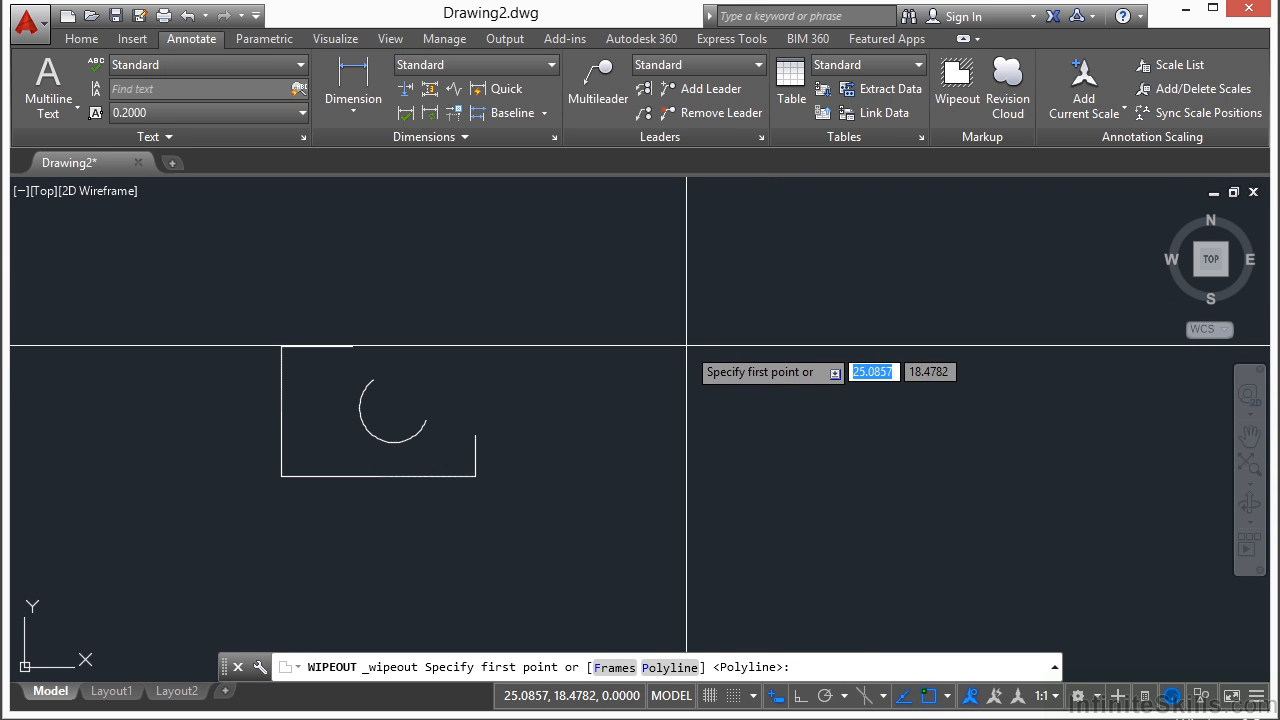
{"action": "type", "text": "f"}
{"action": "key", "text": "Return"}
{"action": "left_click", "coordinate": [742, 437]}
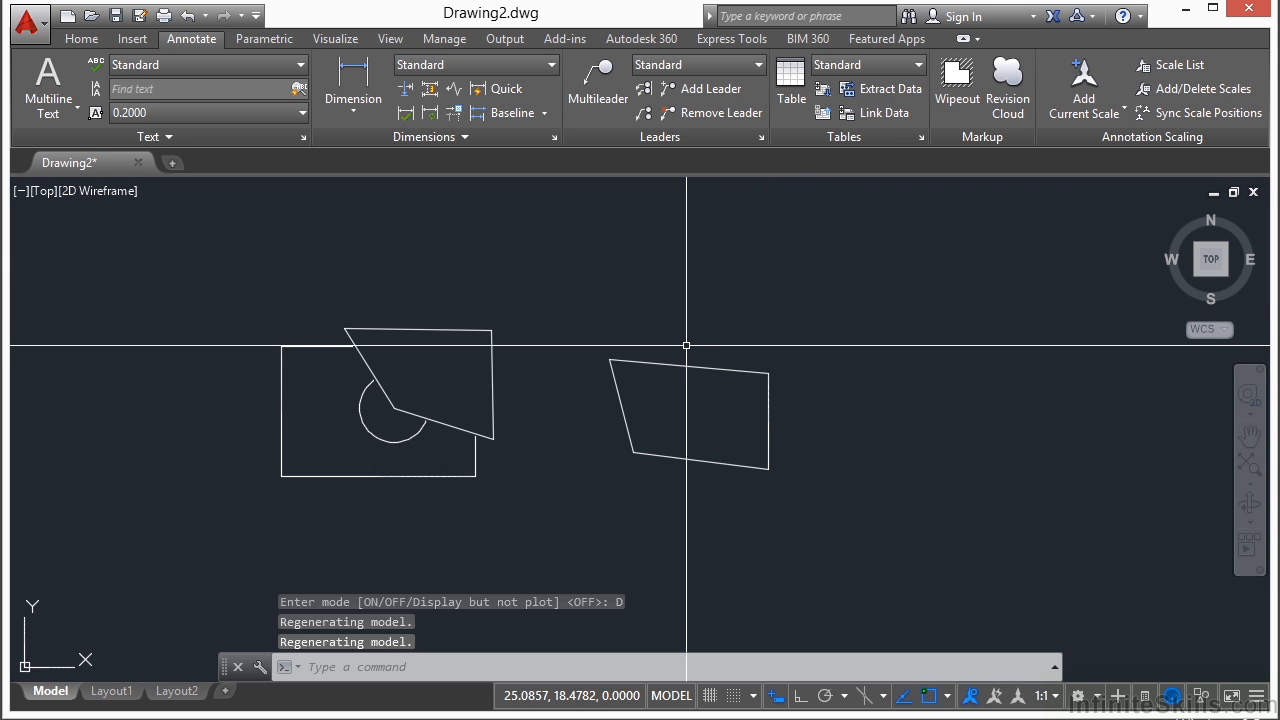